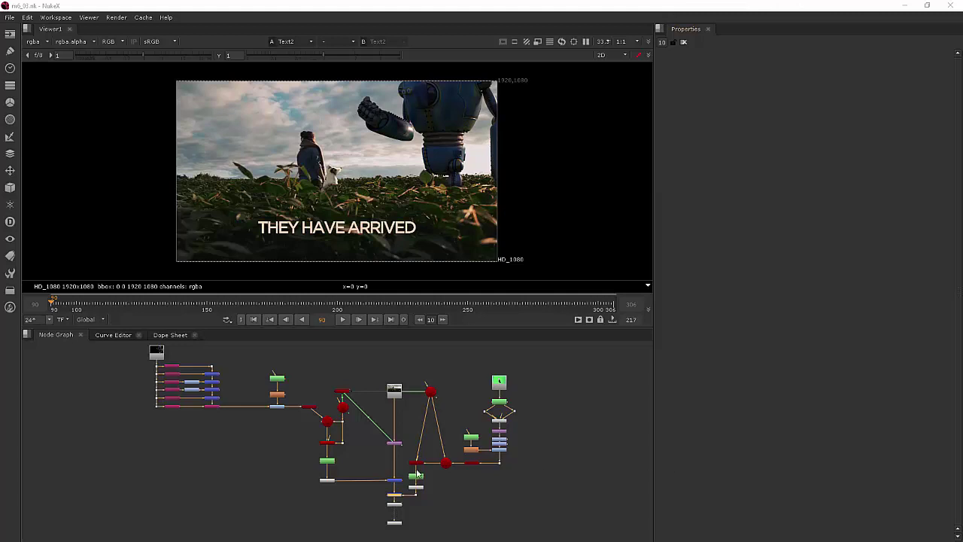
Step: Zoom into the Node Graph around the Text2 node beneath Merge6
scroll(411, 481, up, 3)
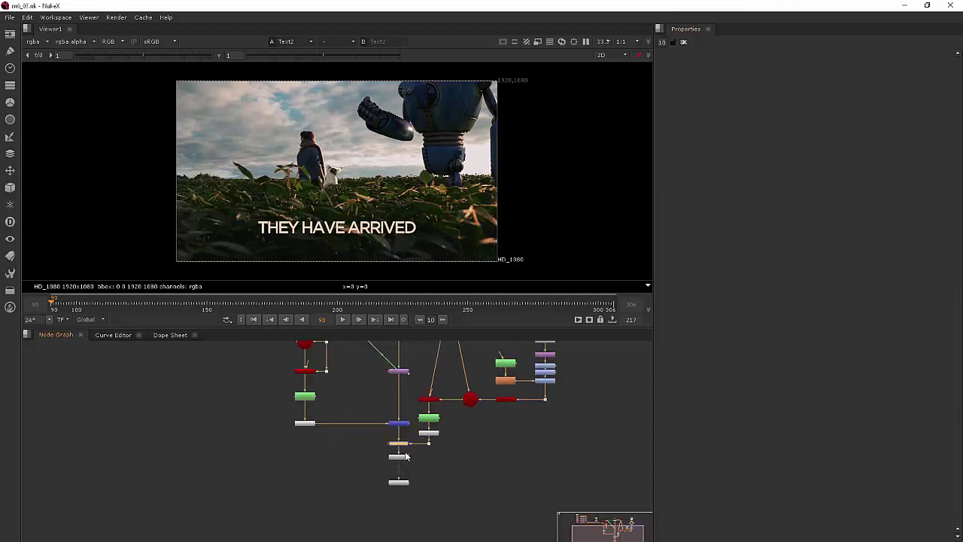
scroll(406, 456, up, 4)
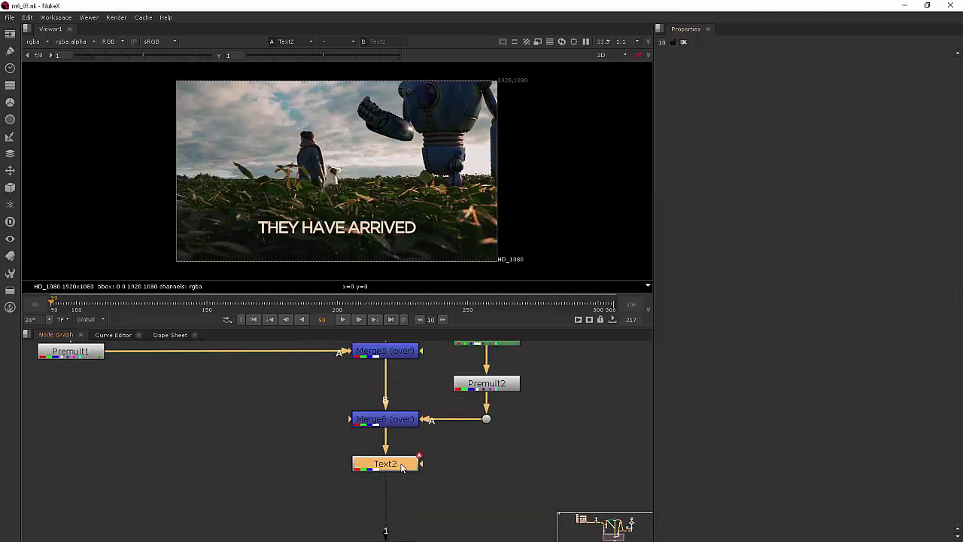
Step: Open the Text2 node's settings and play the sequence to preview the title
double_click(402, 465)
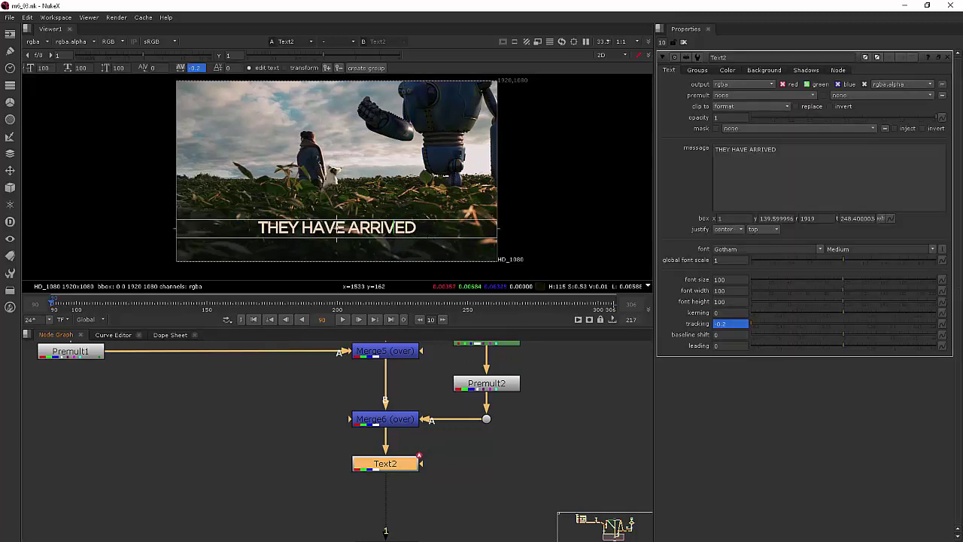
click(342, 320)
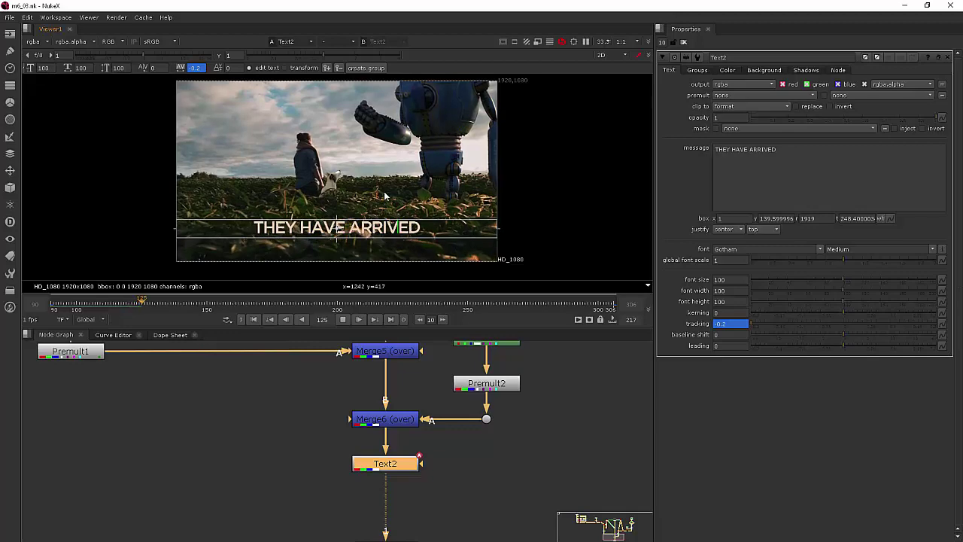
click(345, 322)
Step: Return to frame 90 and commit a tracking value of -0.2
click(133, 306)
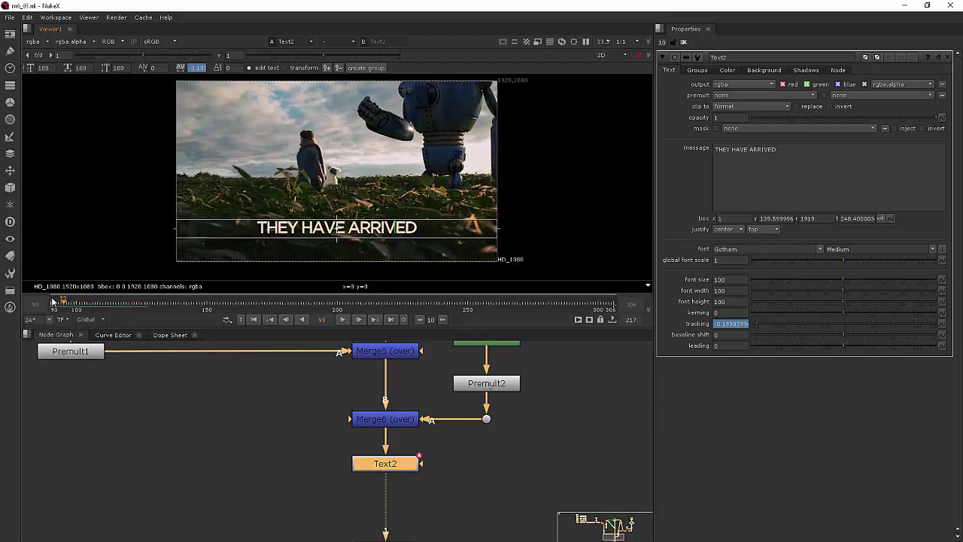
drag(104, 305, 53, 311)
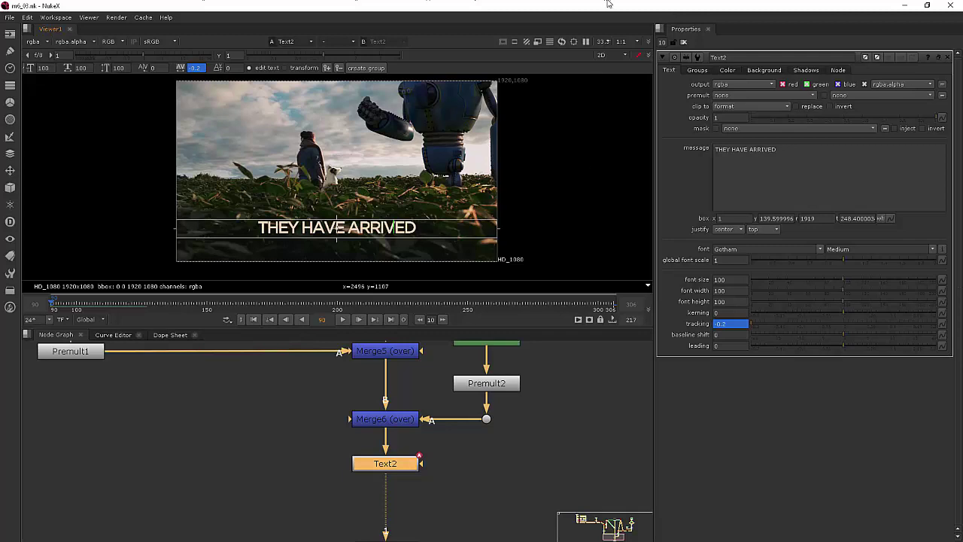
key(Return)
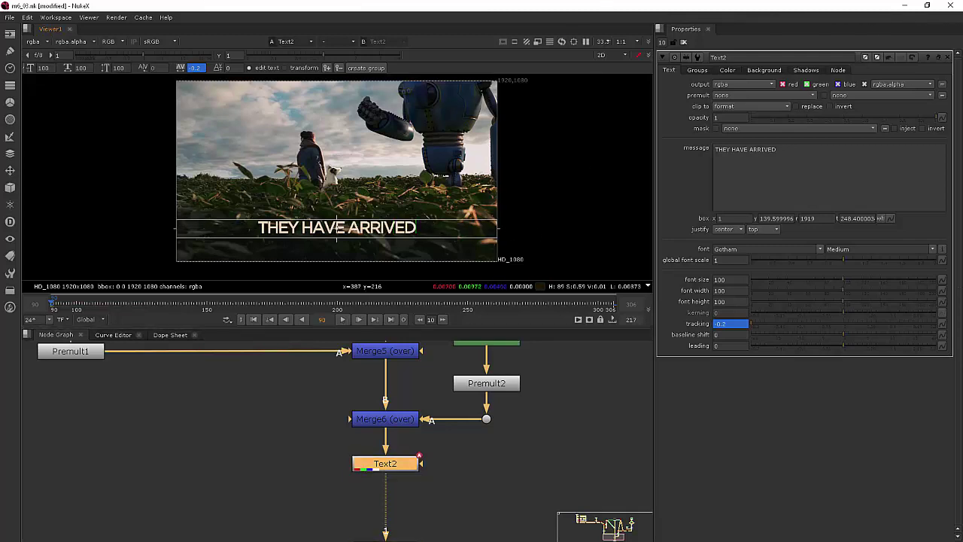
Step: Highlight the word ARRIVED in the Text2 message field
double_click(354, 226)
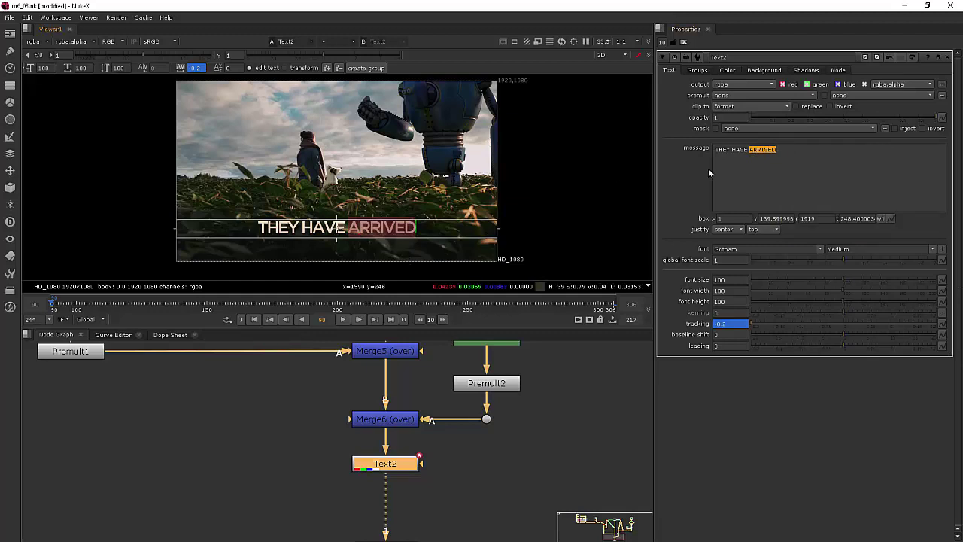
drag(729, 149, 749, 149)
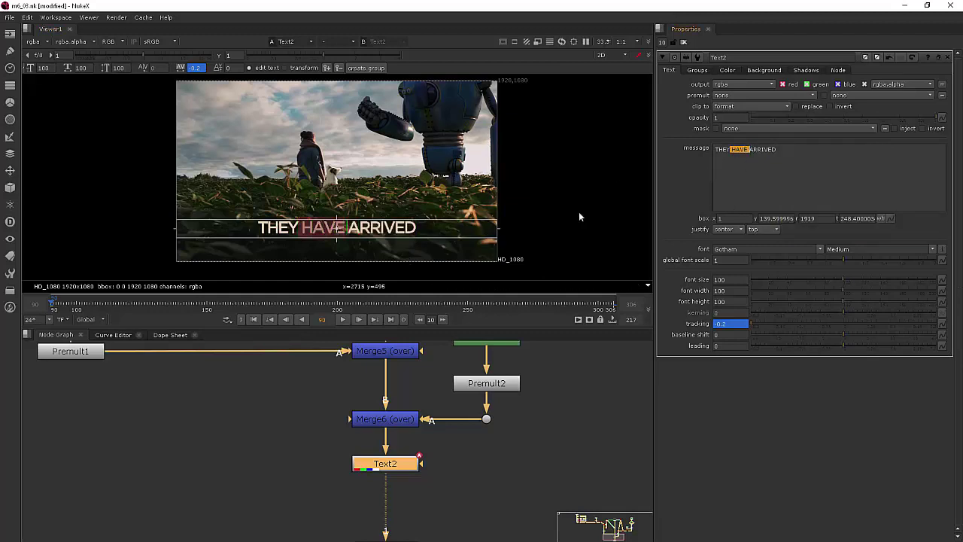
click(748, 148)
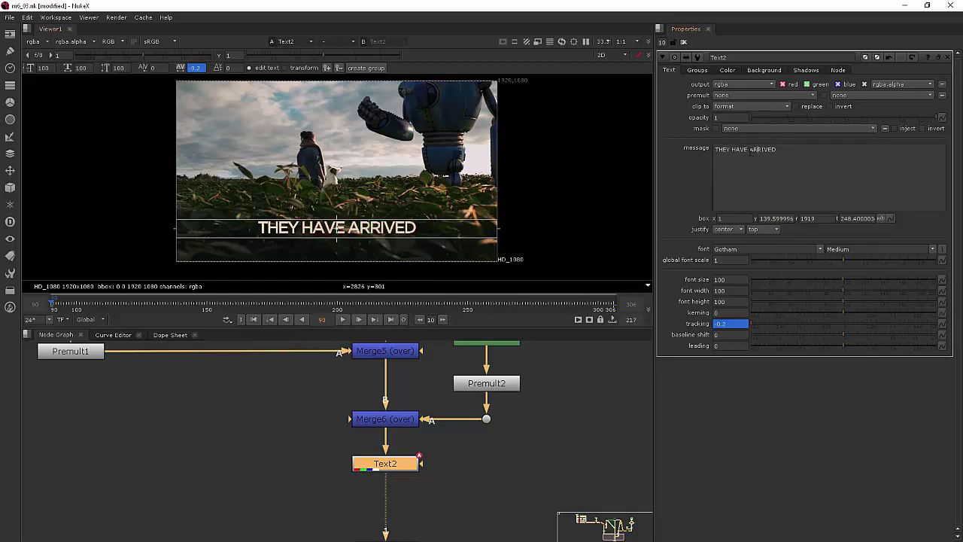
drag(748, 149, 777, 149)
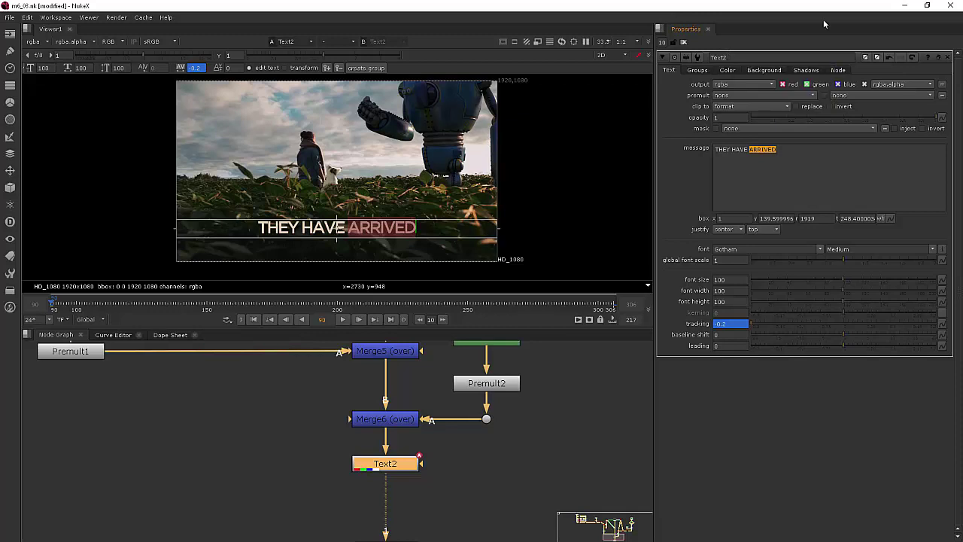
Step: In Groups, add an ARRIVED animation layer and rotate it to about 39 degrees
click(700, 70)
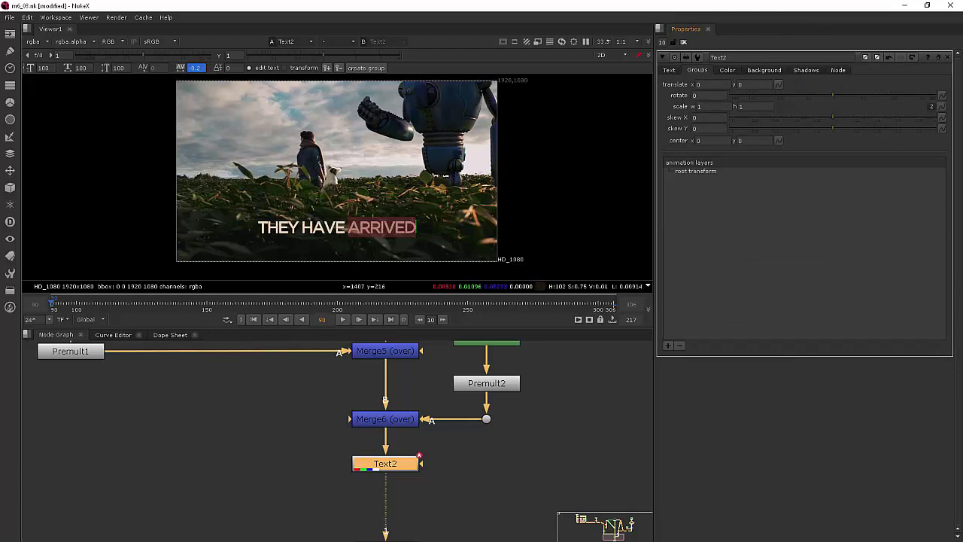
click(669, 347)
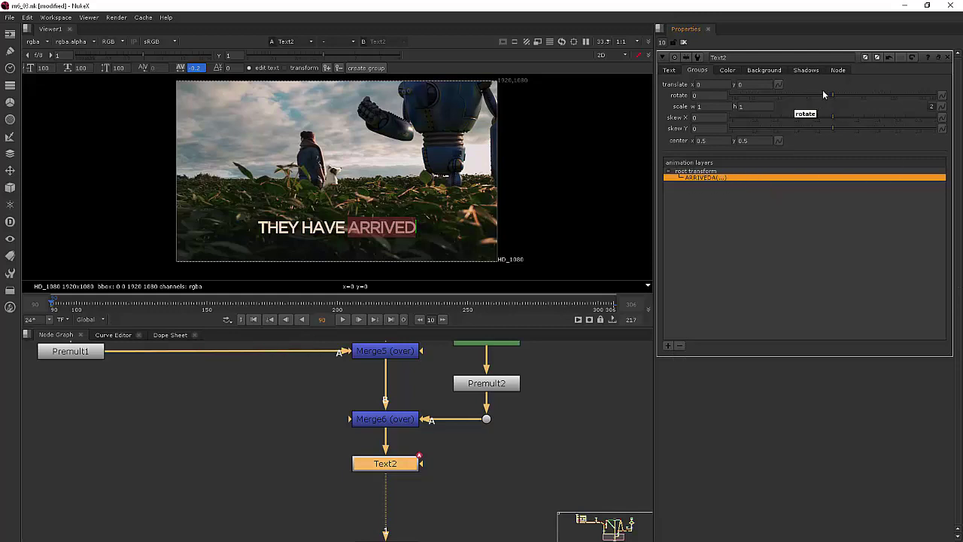
drag(835, 93, 854, 103)
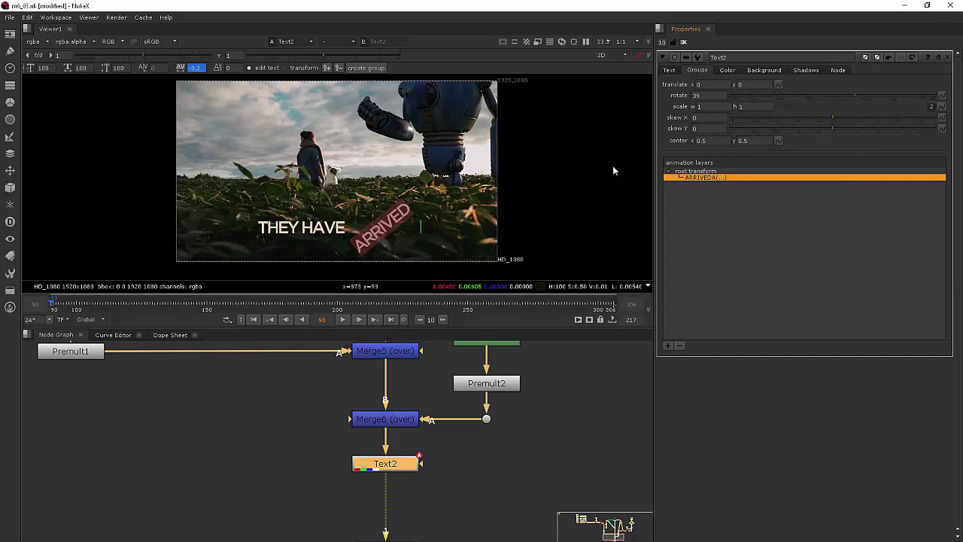
Step: Set the whole title's root rotation to 0 after trying -31
click(693, 173)
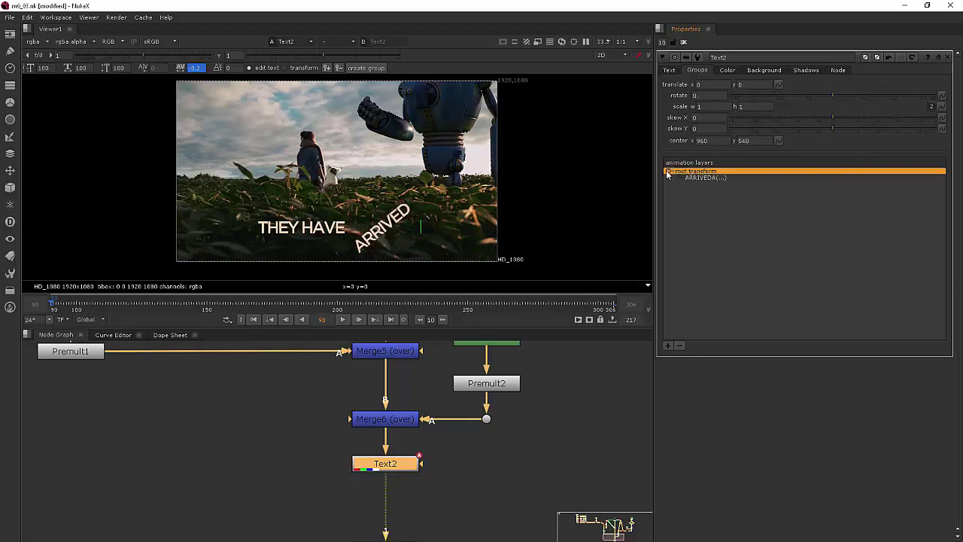
mouse_move(832, 95)
mouse_down()
mouse_move(844, 92)
mouse_move(816, 96)
mouse_up()
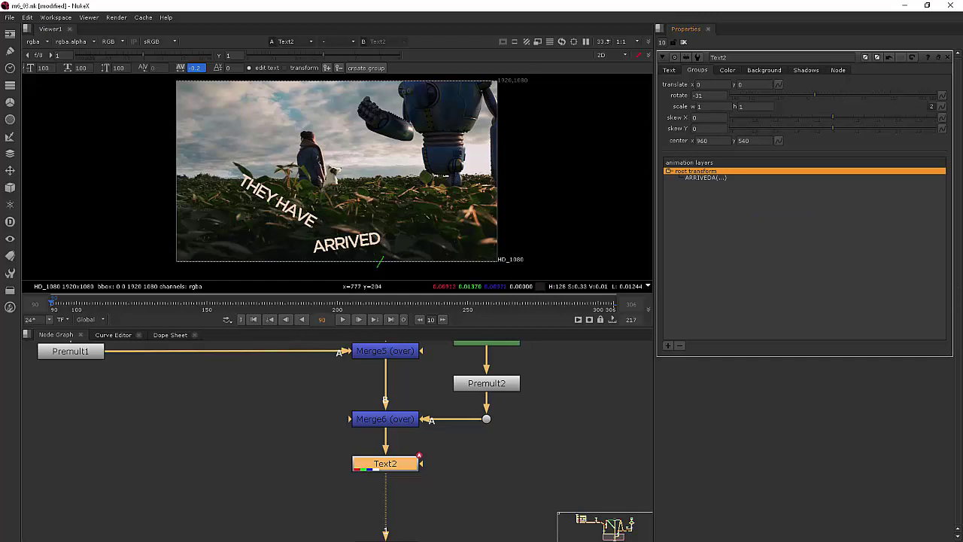
click(709, 96)
text(0)
key(Return)
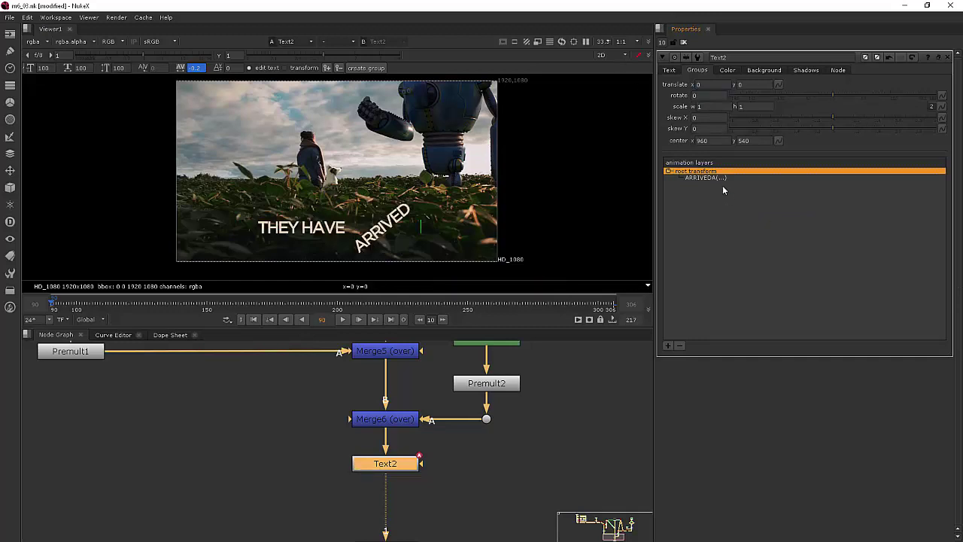
Step: Set the ARRIVED layer's rotation back to 0
click(713, 178)
click(712, 96)
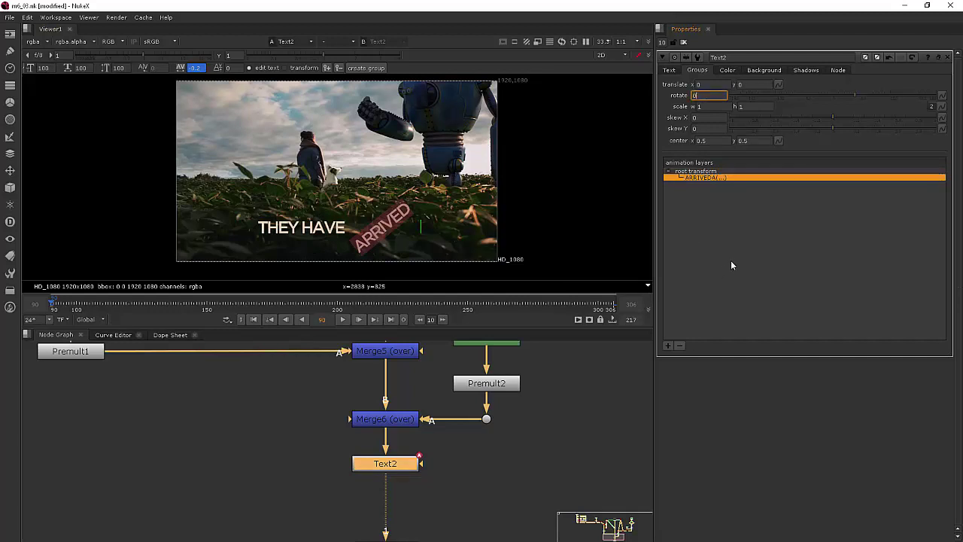
text(0)
key(Return)
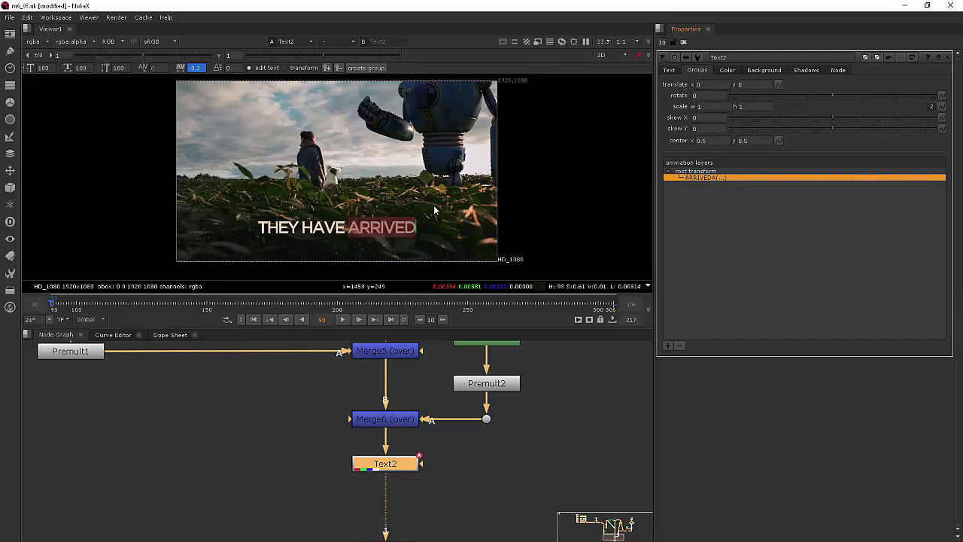
Step: Deselect the ARRIVED layer and select the letters EY in THEY in the viewer
click(414, 231)
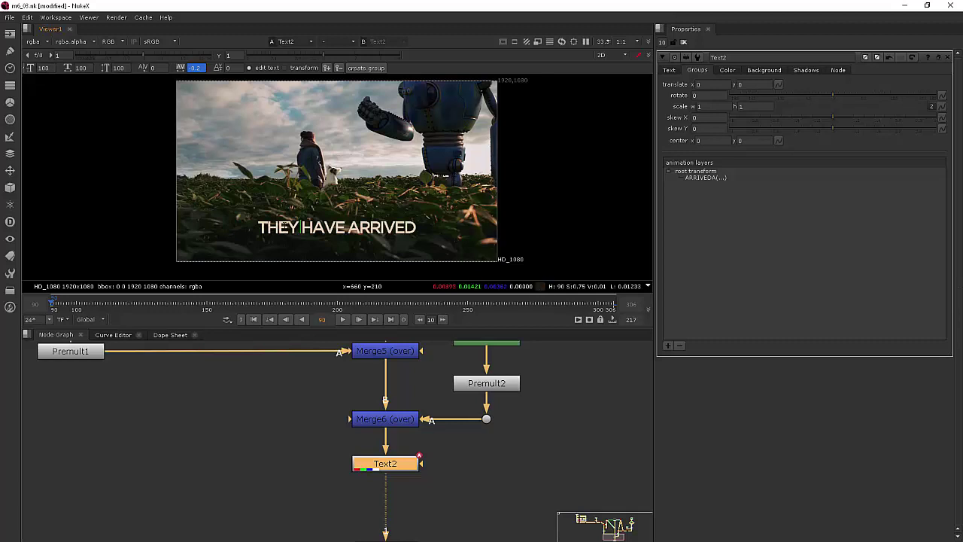
drag(278, 226, 298, 227)
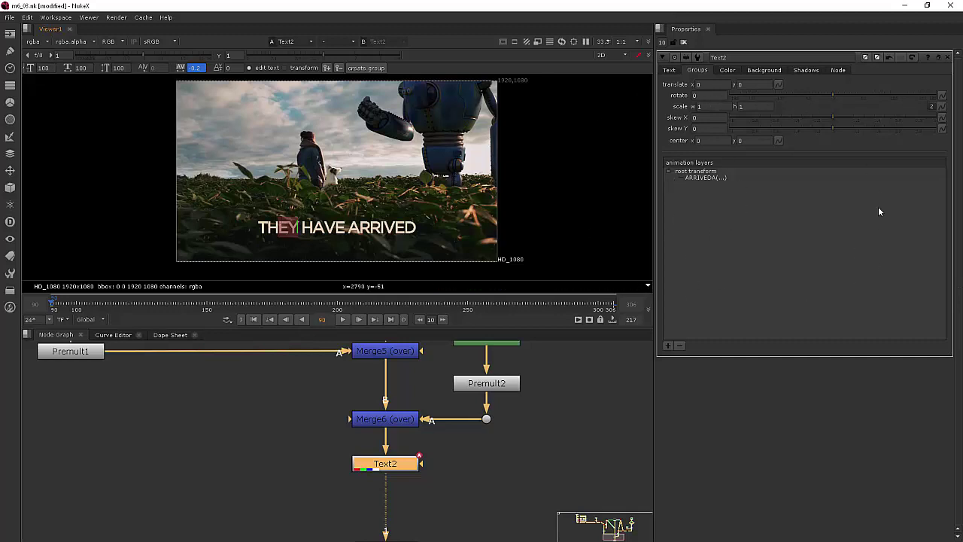
Step: Create an EY group, test-move its letters, undo the last nudge, and go to frame 173
click(359, 70)
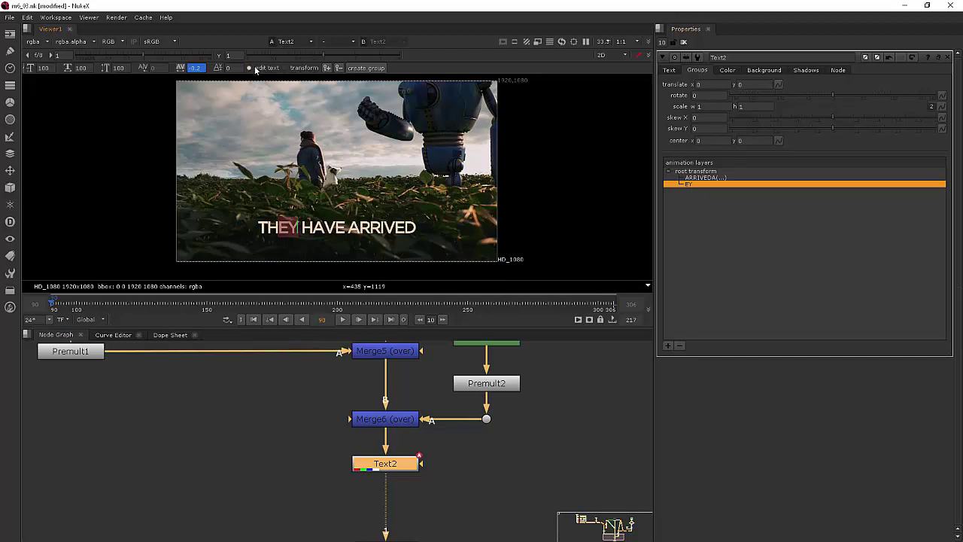
click(311, 68)
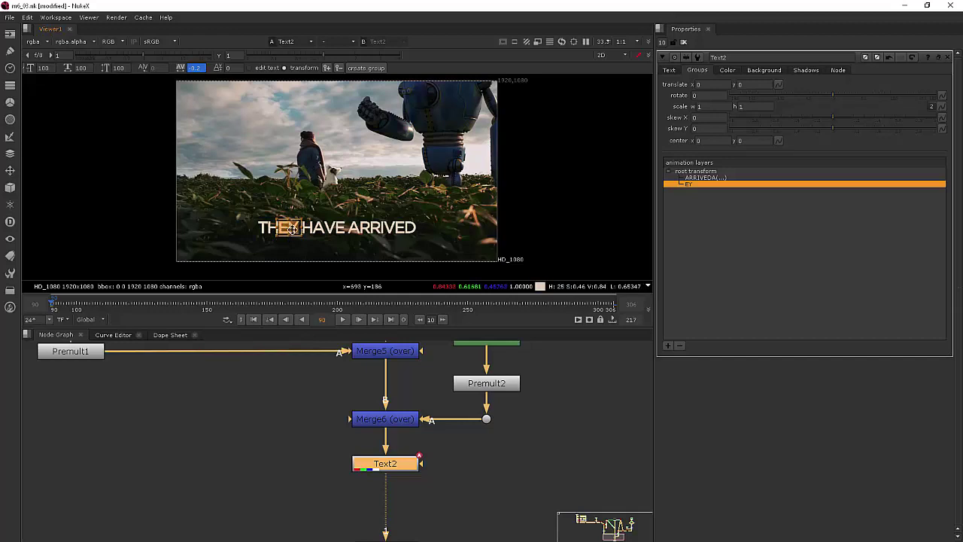
drag(301, 225, 326, 172)
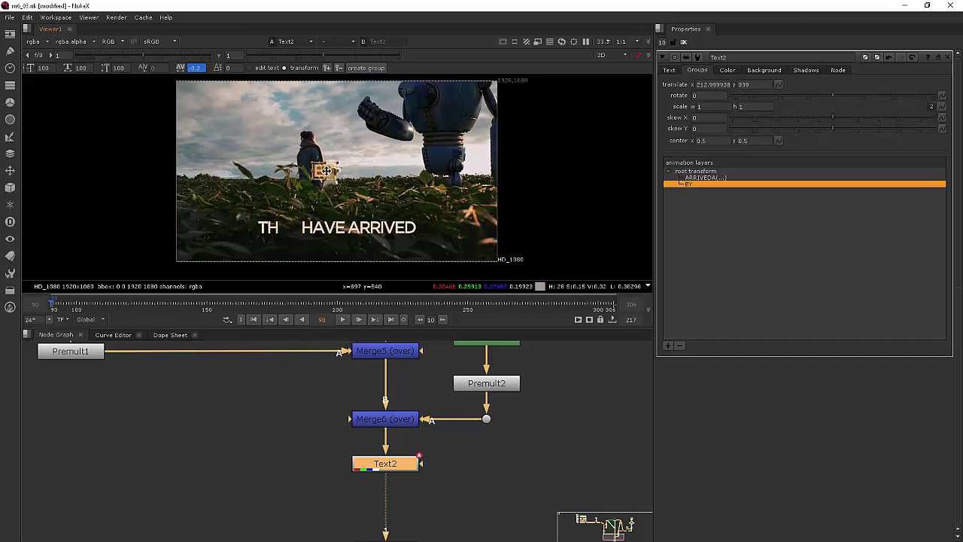
drag(326, 171, 244, 117)
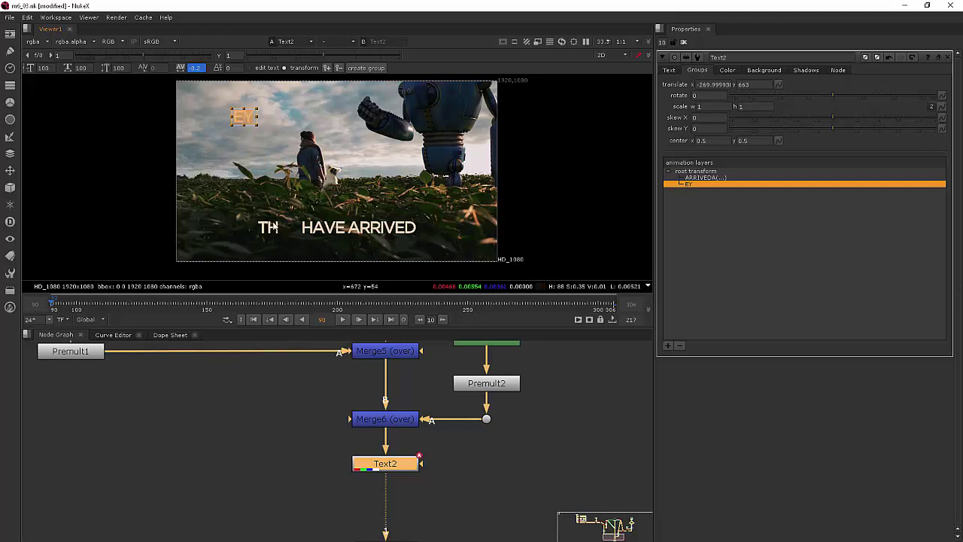
drag(280, 210, 291, 228)
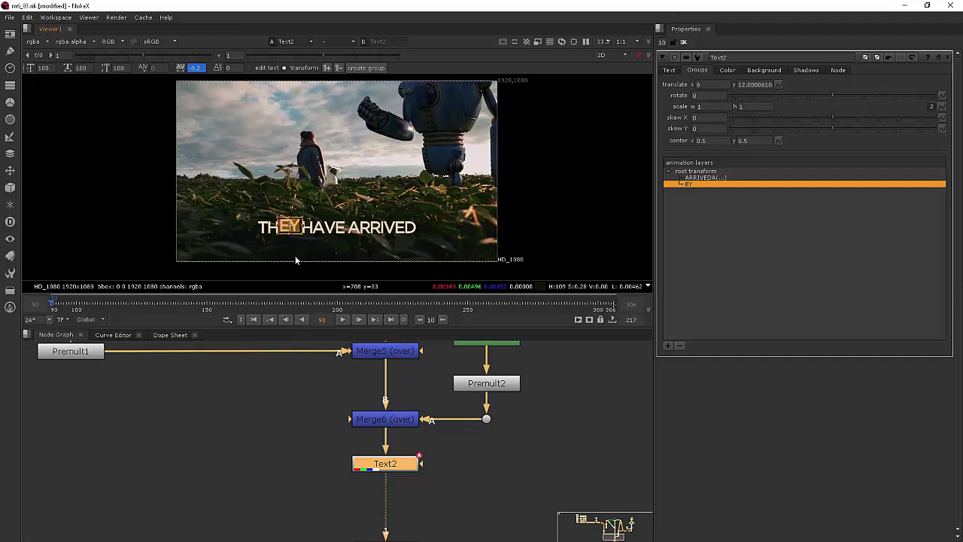
key(ctrl+z)
key(ctrl+z)
key(ctrl+z)
key(ctrl+z)
key(ctrl+z)
key(ctrl+z)
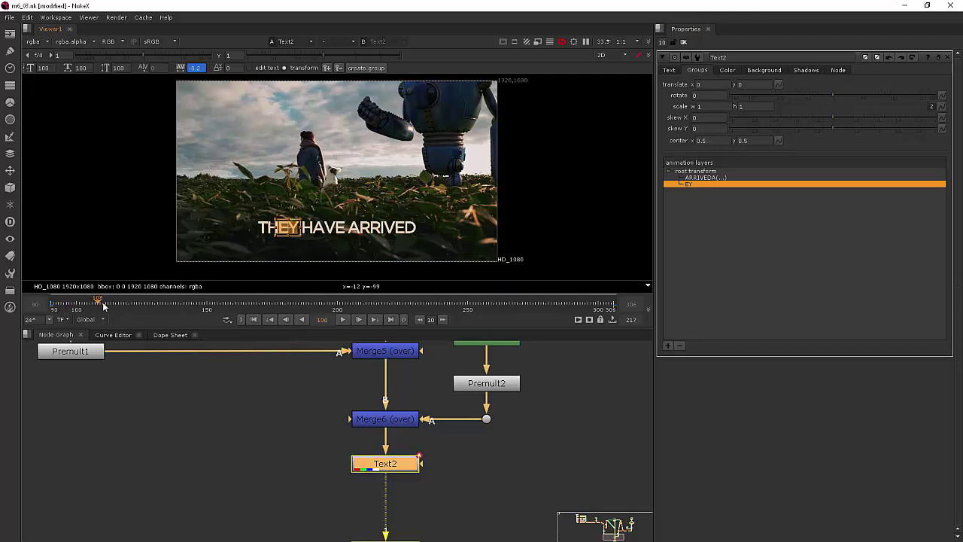
click(267, 307)
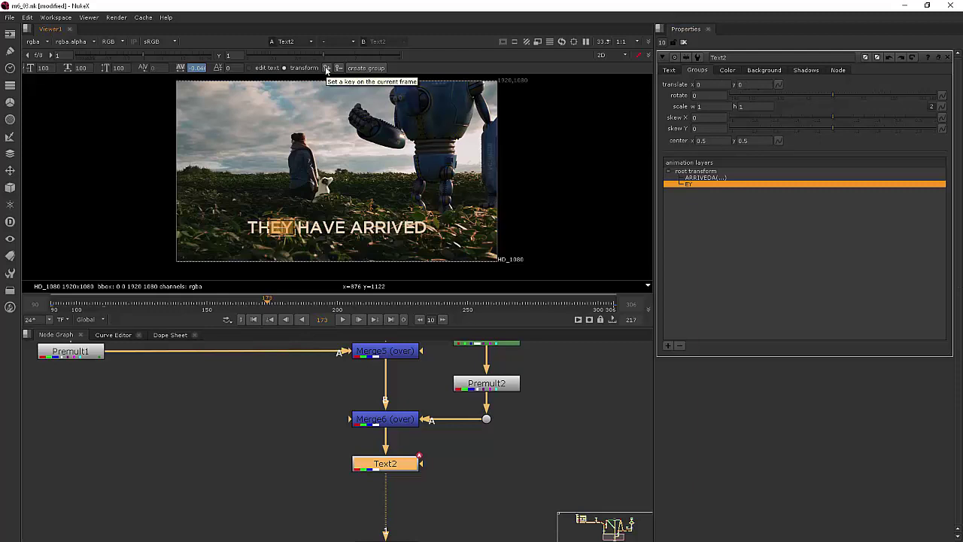
Step: Key the EY group at frame 173, moved into the upper-left sky and enlarged
click(326, 67)
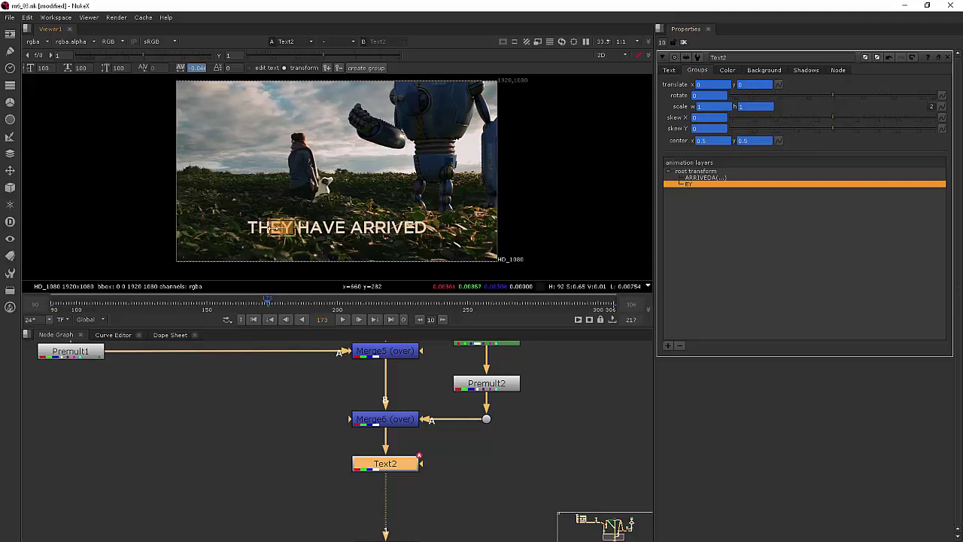
click(240, 138)
click(240, 137)
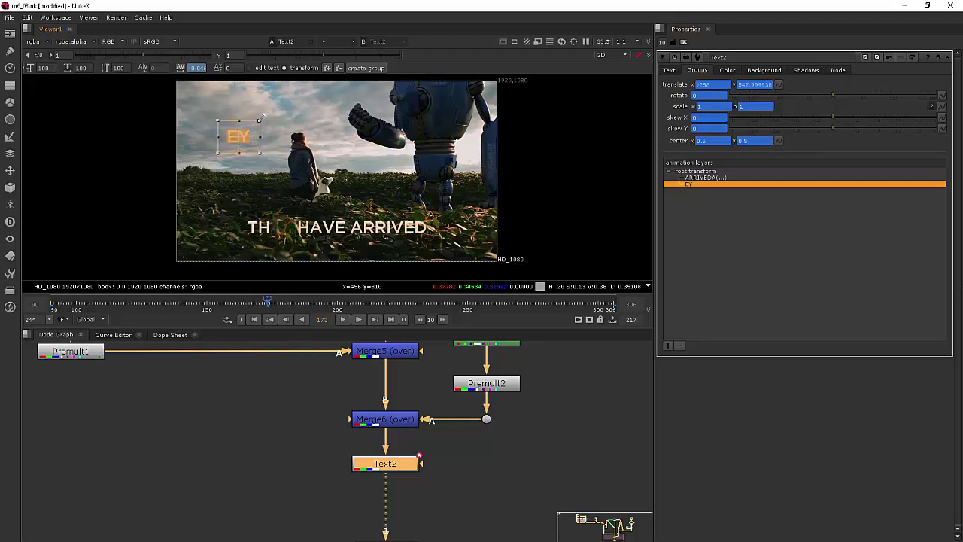
drag(263, 116, 278, 114)
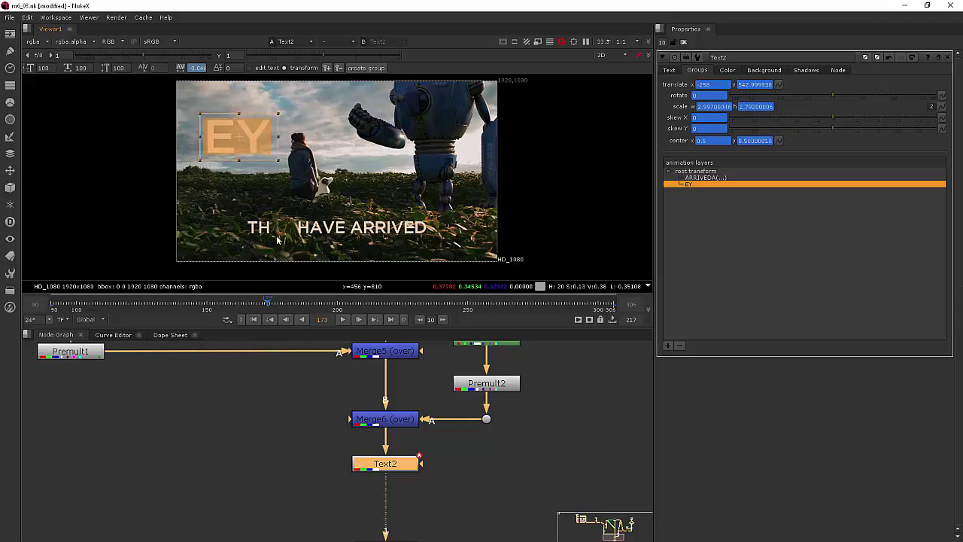
Step: Shrink EY to about 1.4 at frame 173, then scale it down further at frame 145
click(180, 301)
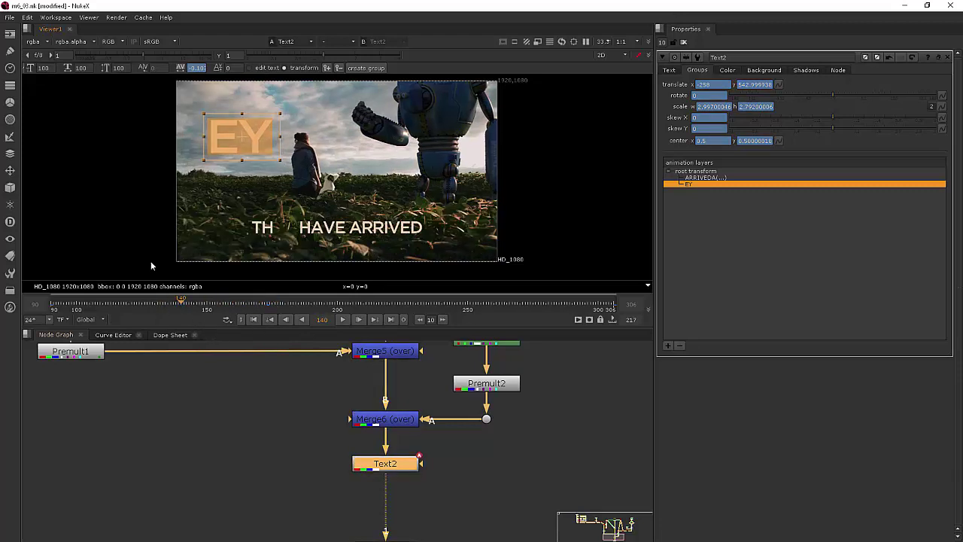
click(268, 302)
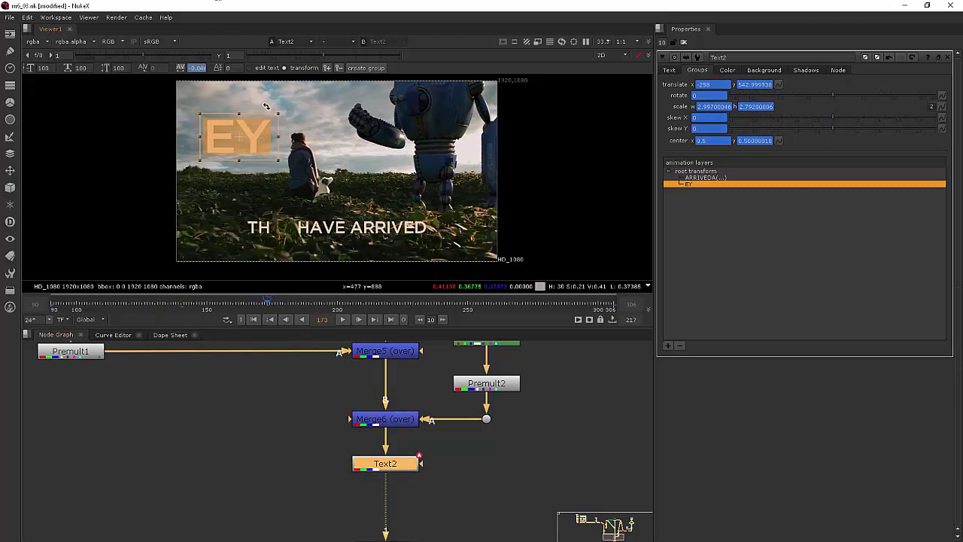
drag(277, 113, 258, 125)
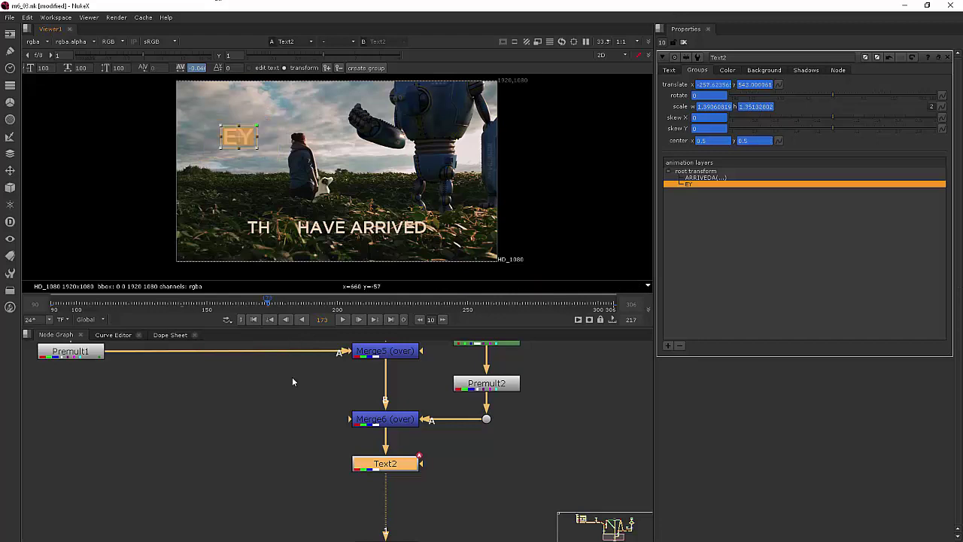
click(194, 302)
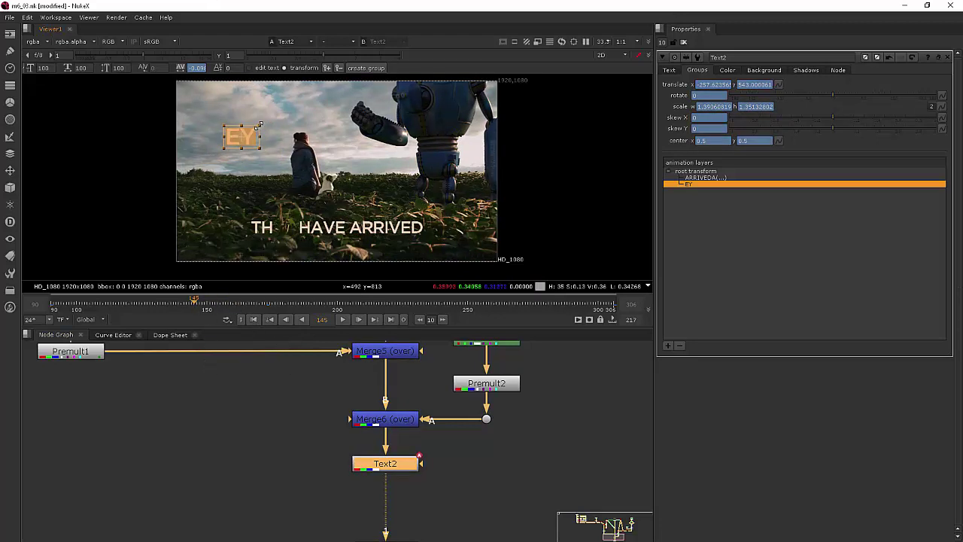
drag(258, 131, 282, 225)
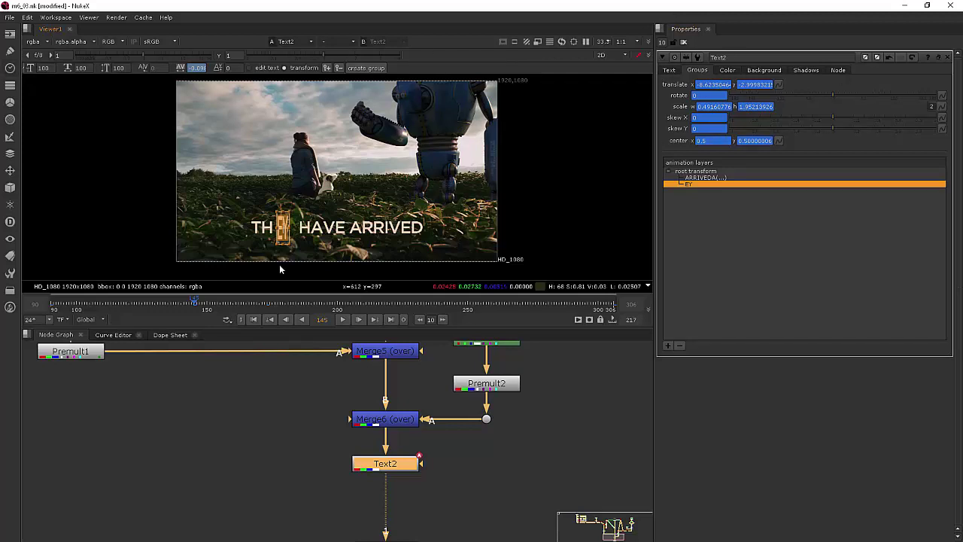
Step: Set the EY group's translate to 0, 0 at frame 145
click(715, 85)
text(0)
key(Tab)
text(0)
Step: Set the EY group's scale to 1, 1, then deselect it and preview frame 153
click(714, 106)
text(0)
key(Tab)
text(0)
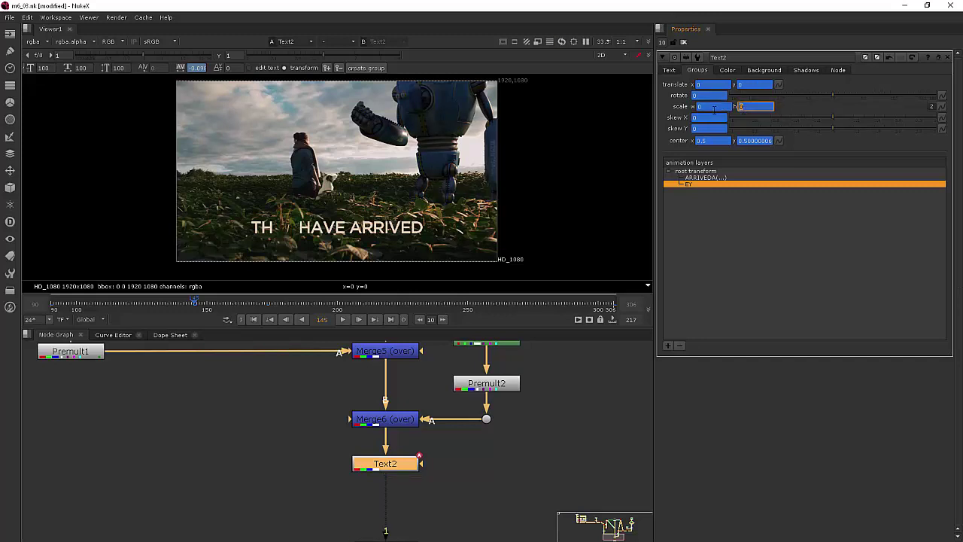
click(713, 107)
click(756, 106)
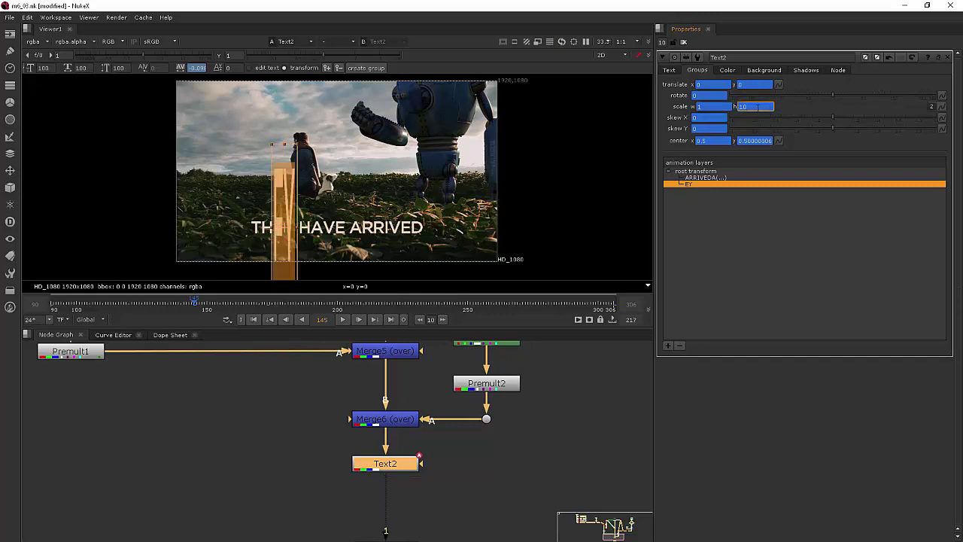
key(Return)
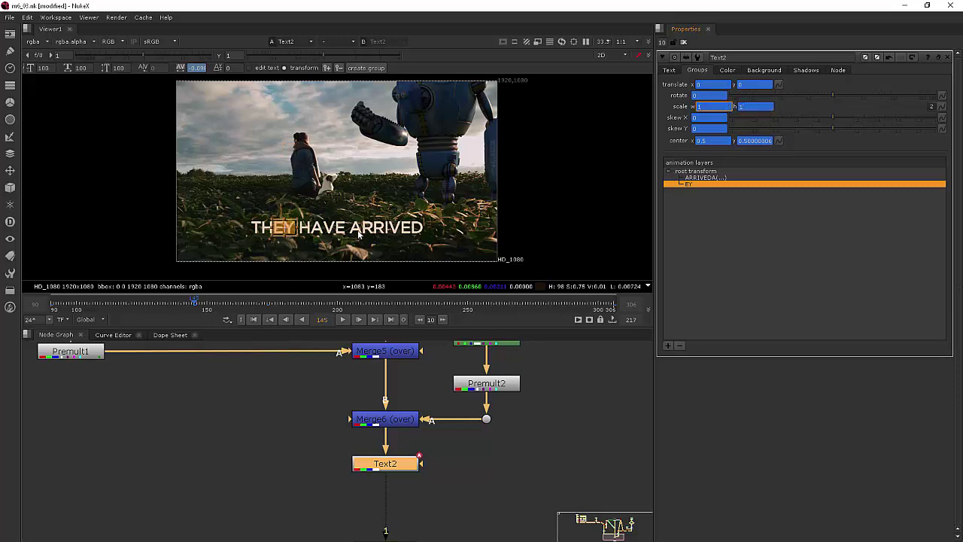
click(249, 239)
click(215, 305)
Step: At frame 173, scale the EY letters up to about 2.8 by 3.07, then check frames 153 and 145
drag(222, 307, 268, 307)
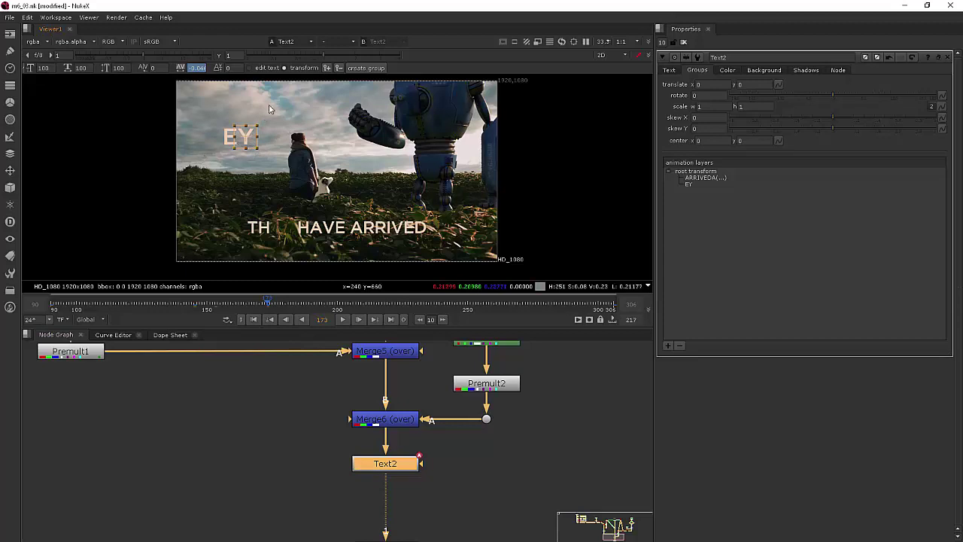
click(688, 184)
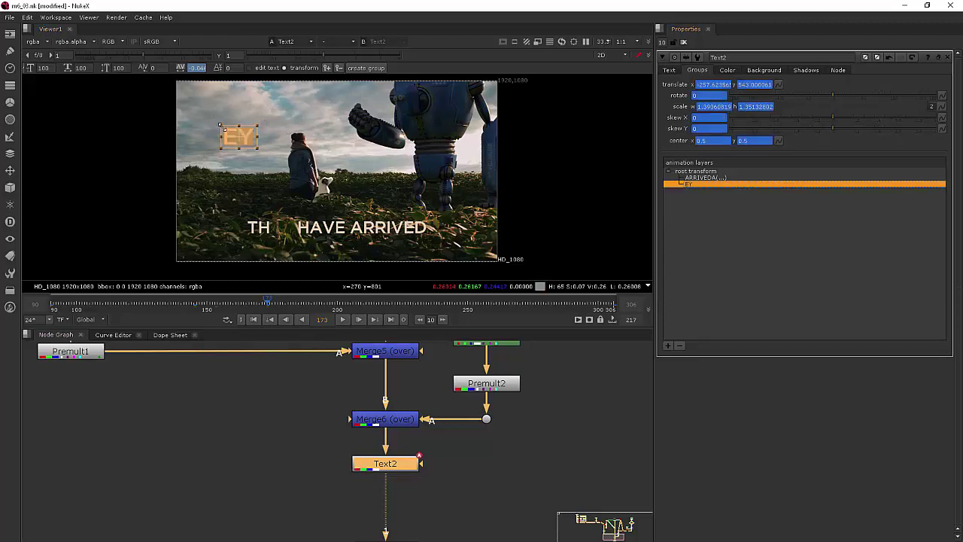
drag(221, 126, 201, 111)
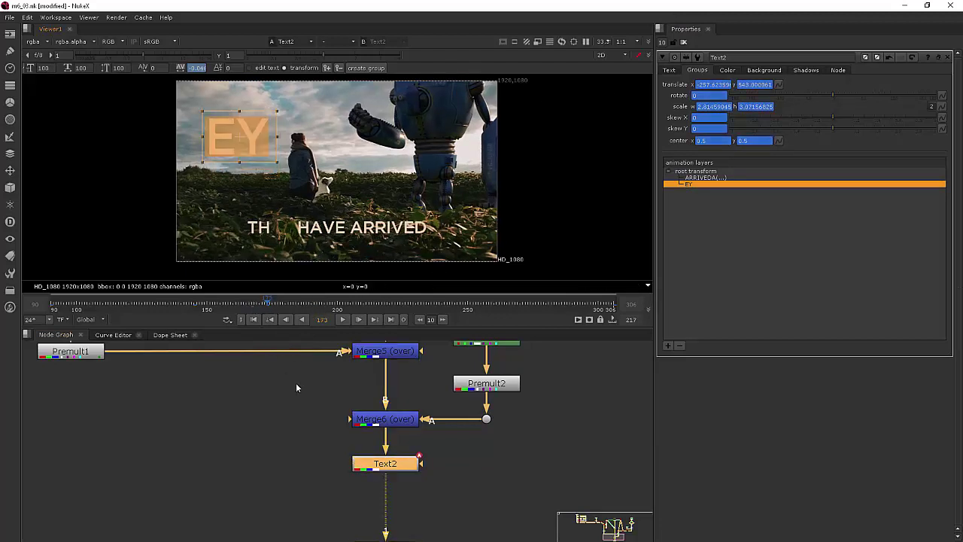
click(214, 307)
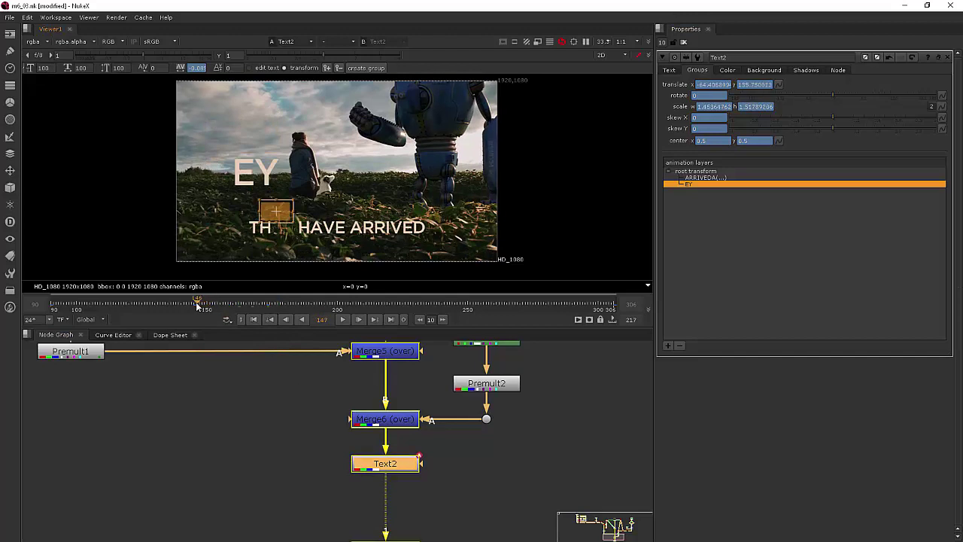
click(194, 307)
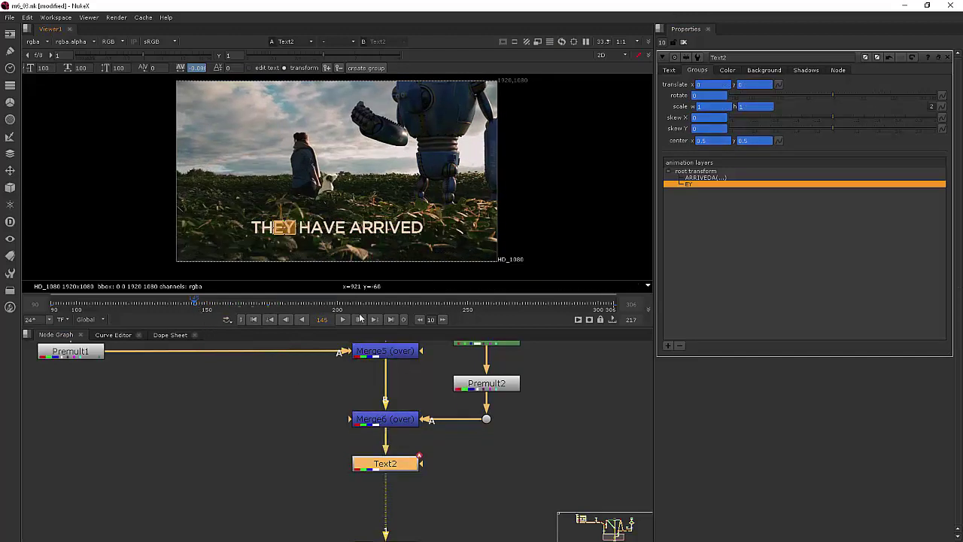
click(339, 246)
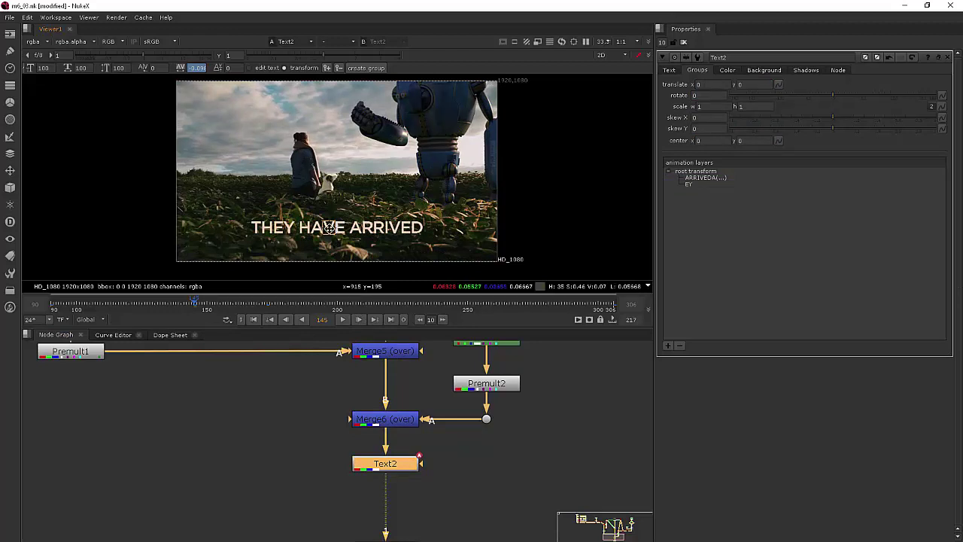
Step: Move HAVE's V near the robot's hand and an R of ARRIVED up near the woman, then scrub the timeline to preview
drag(329, 228, 387, 132)
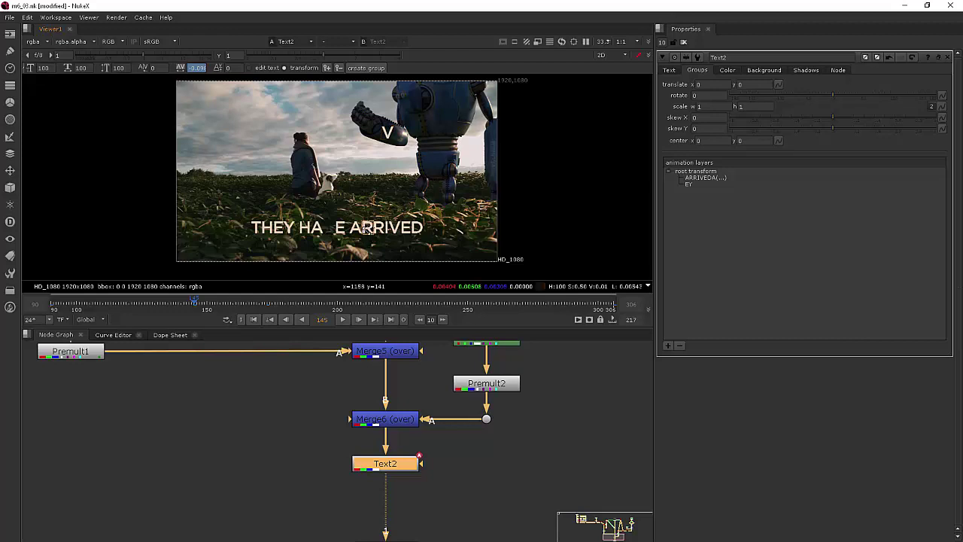
drag(366, 228, 321, 148)
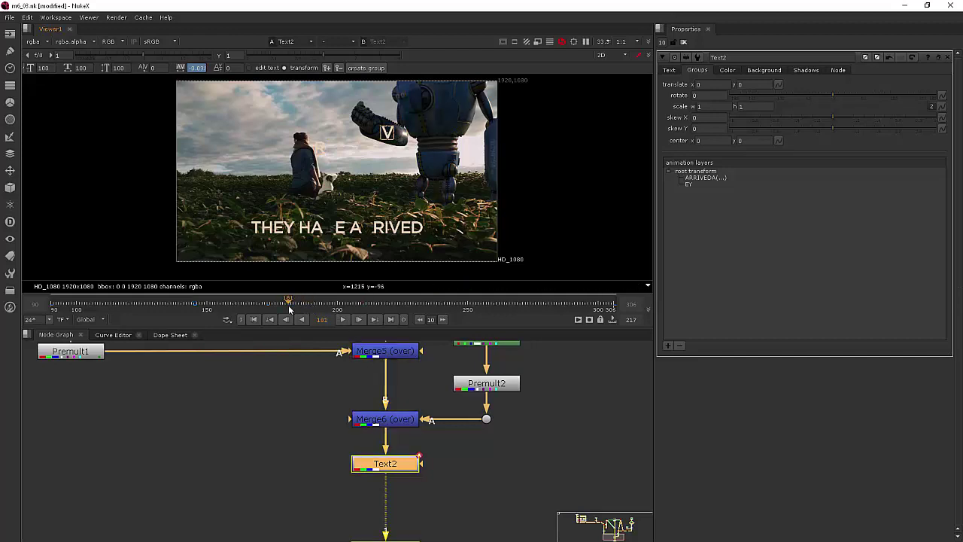
drag(288, 305, 527, 304)
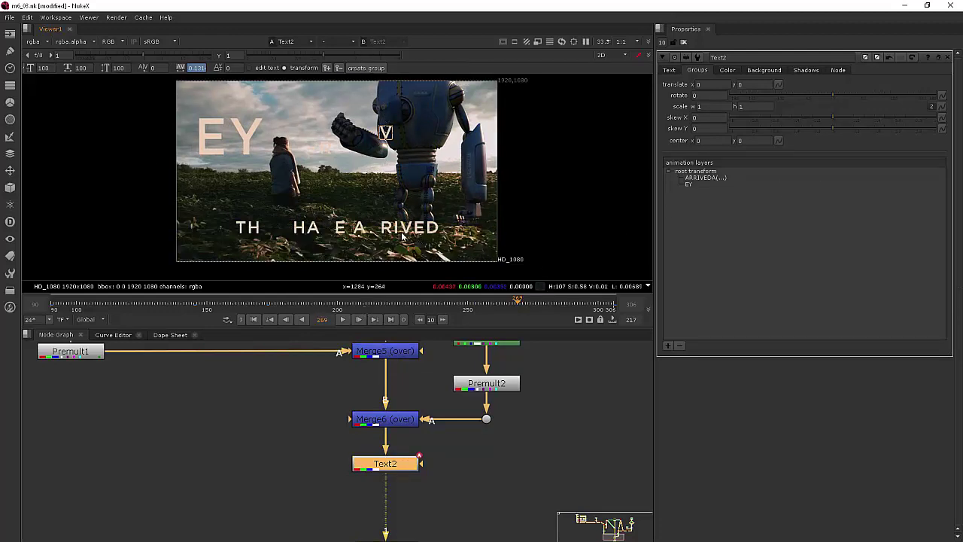
Step: Move ARRIVED's V up beside the robot and its D toward the robot's legs
drag(413, 227, 424, 164)
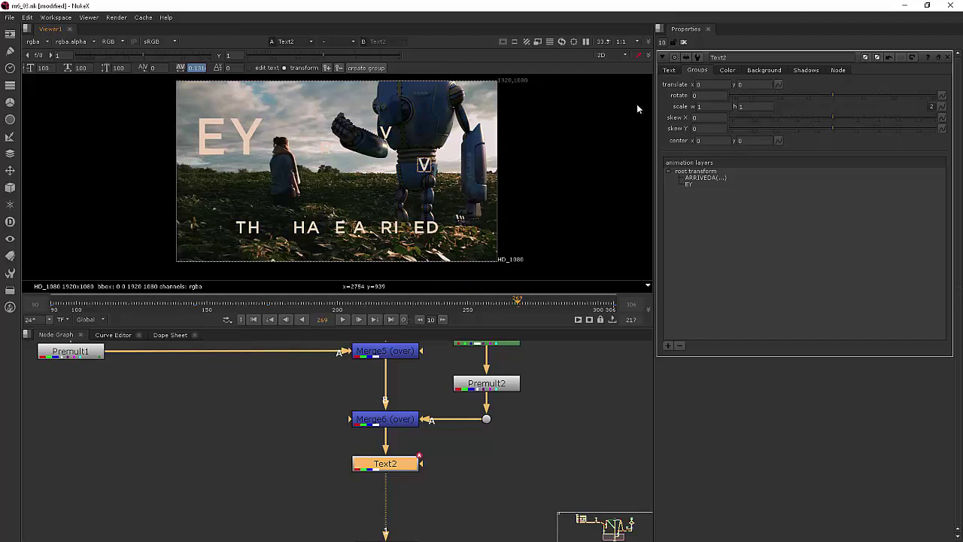
click(433, 228)
drag(432, 228, 413, 263)
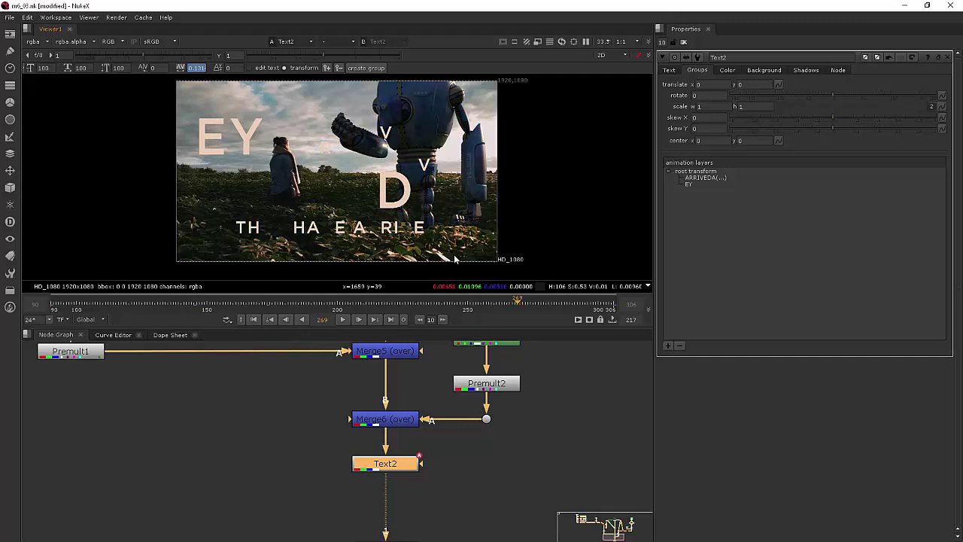
click(410, 194)
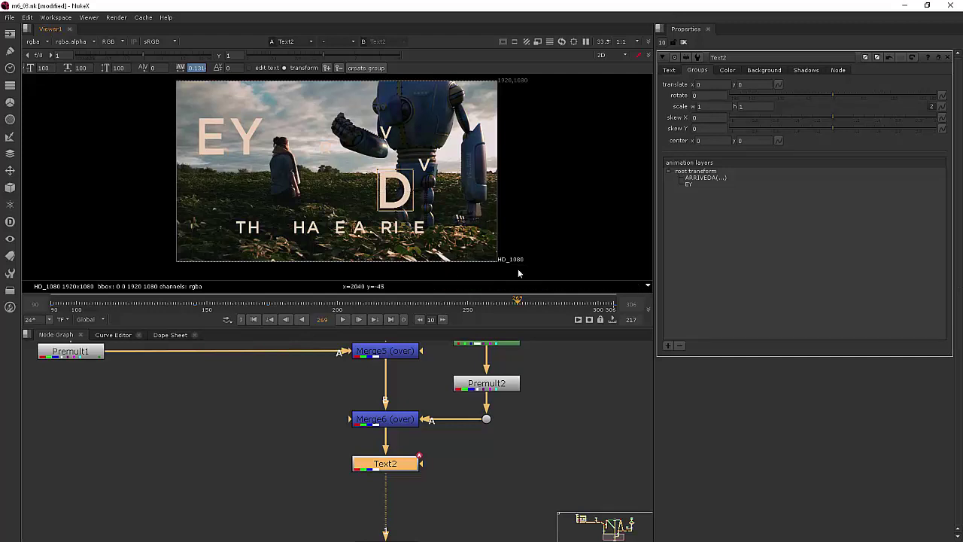